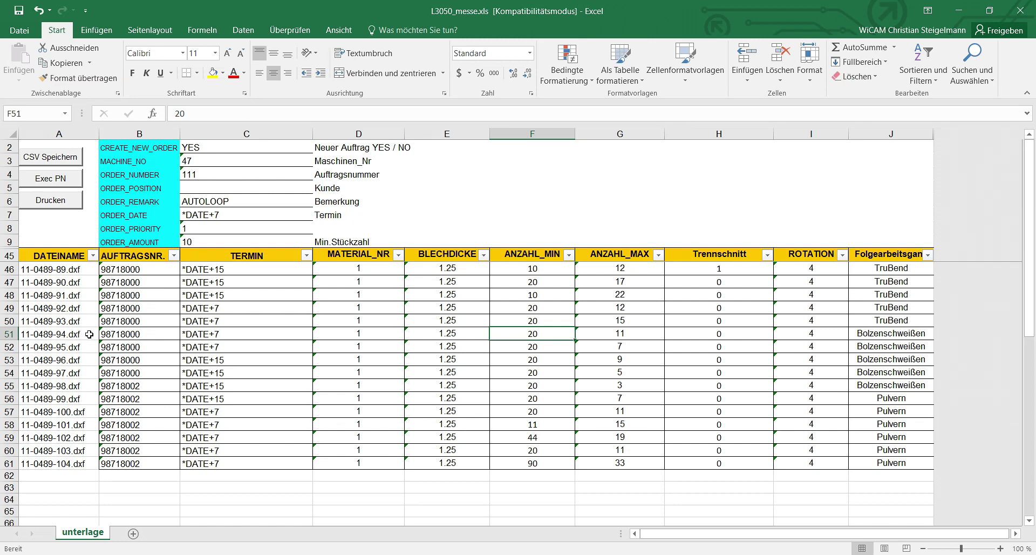
Review the first order row for part 11-0489-89.dxf: material, thickness, follow-up process and rotation.
click(62, 295)
click(69, 269)
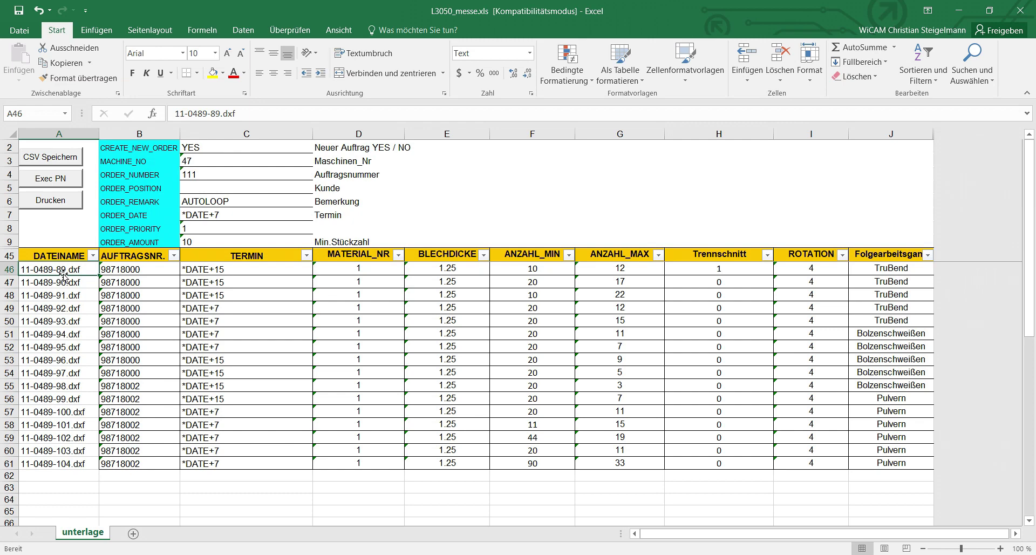
key(Right)
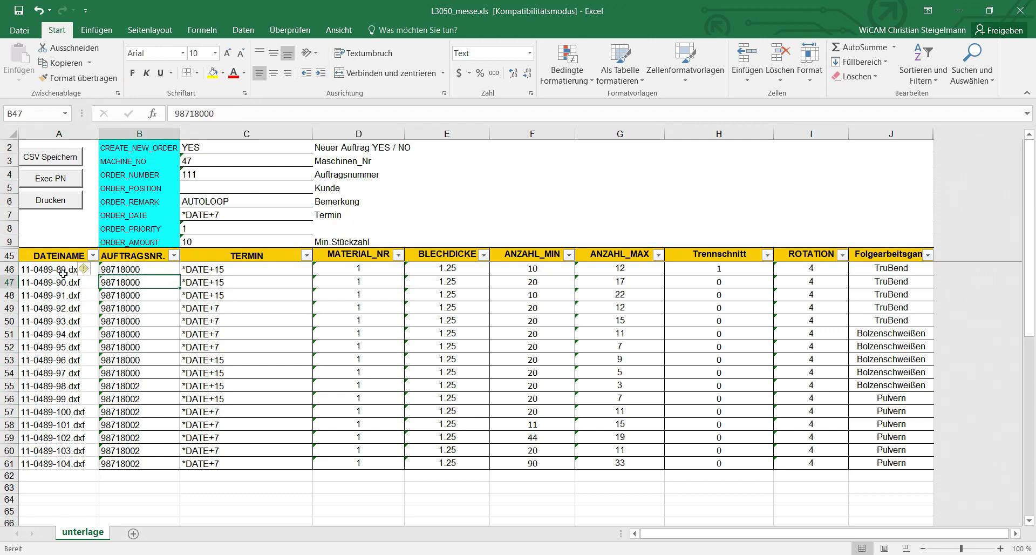
key(Right)
key(Right)
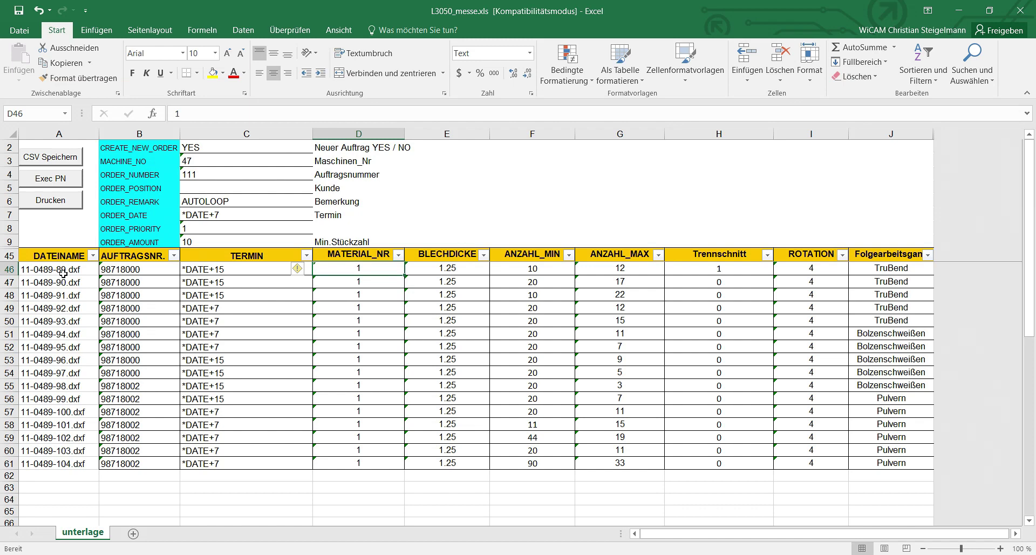
key(Right)
key(Right)
key(Right)
key(Right)
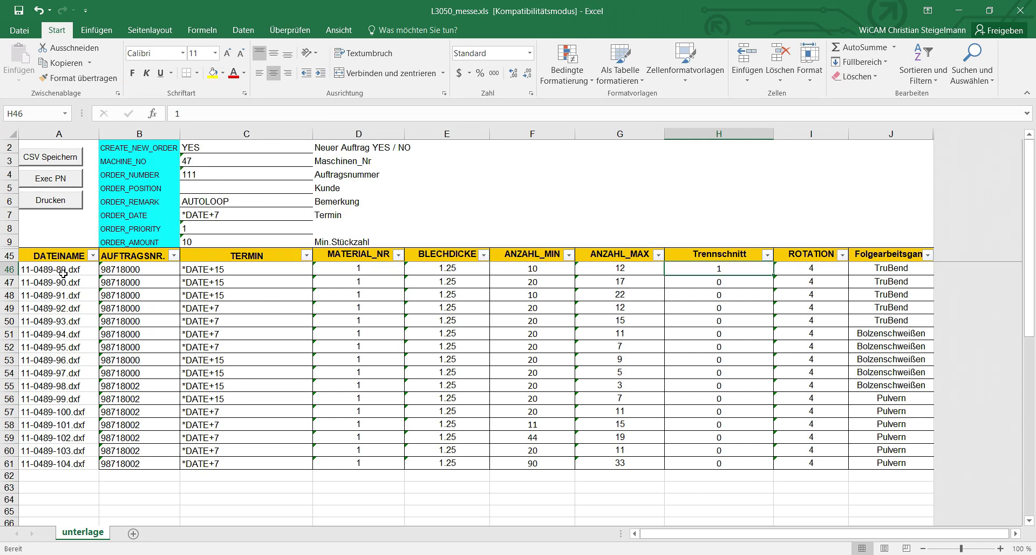
key(Right)
key(Right)
key(Left)
key(Down)
key(Down)
key(Right)
key(Left)
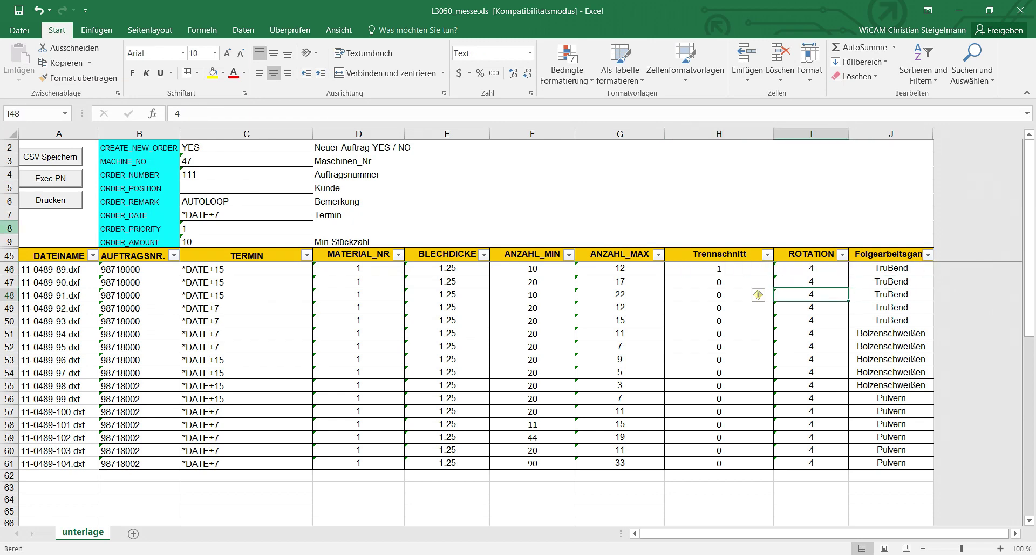
Note order number 98718002 in row 55 and hand the order list to PN4000 via Exec PN.
click(149, 388)
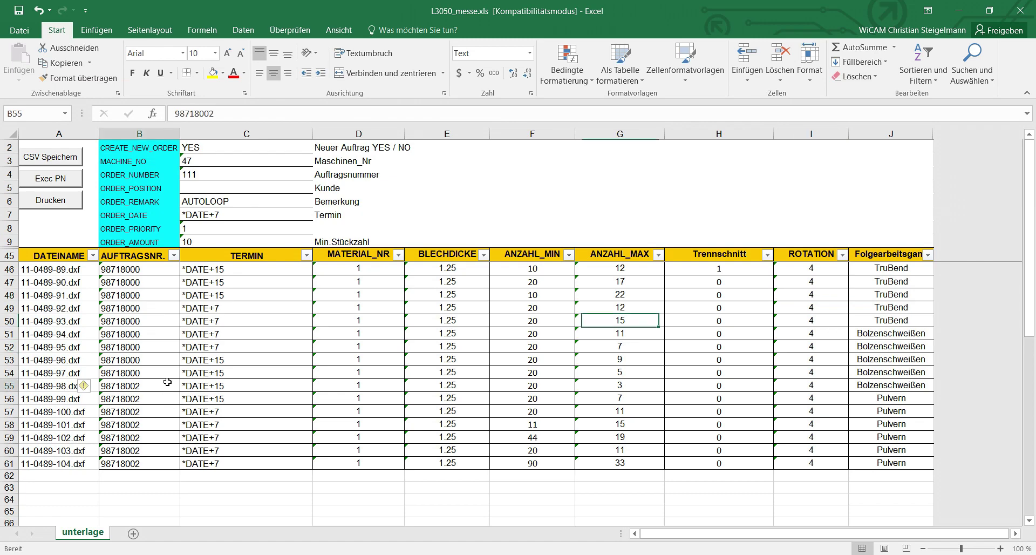
click(60, 185)
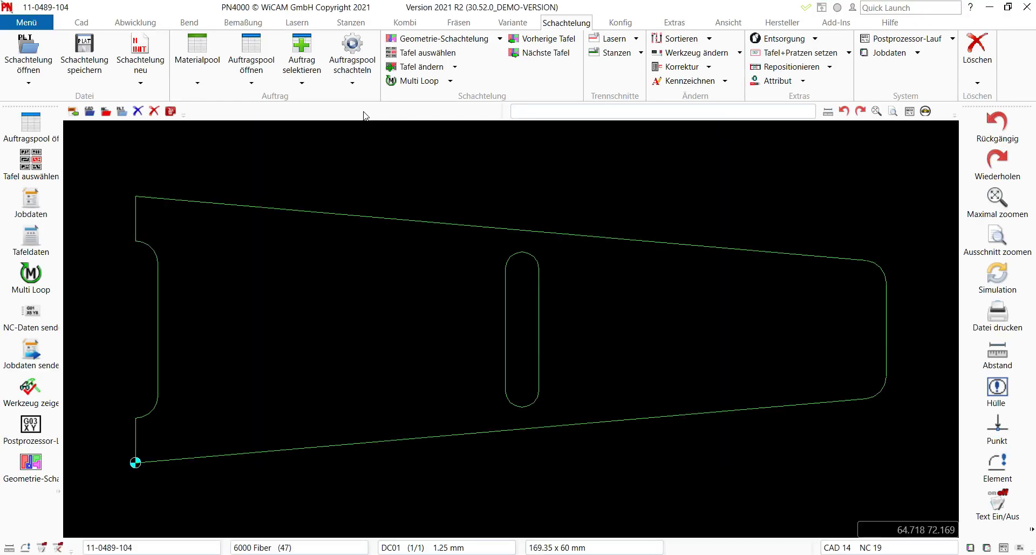
Load all 15 orders for the 6000 Fiber DC01 1.25 mm job with the 2500x1250, 3000x1500 and 2000x1000 sheets.
click(310, 48)
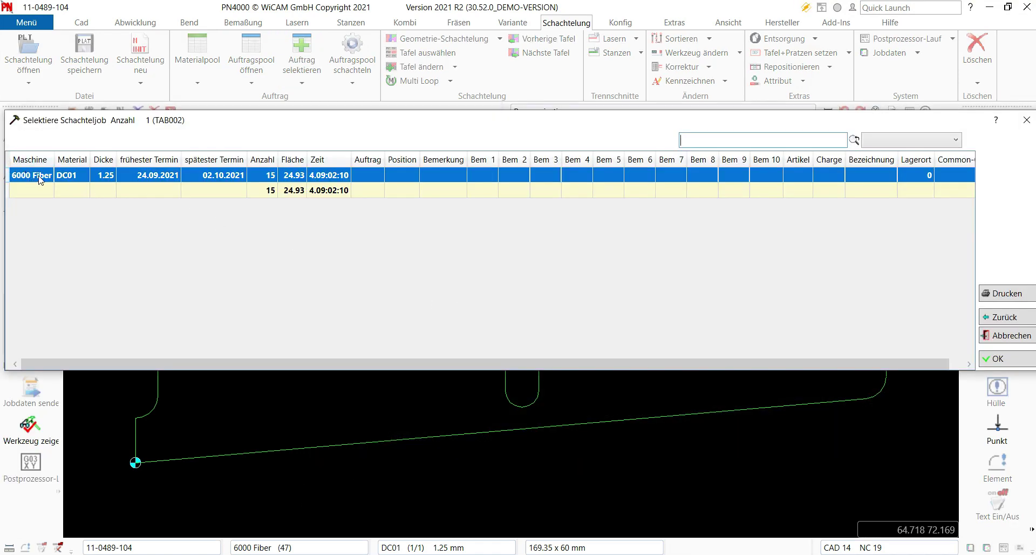
key(Return)
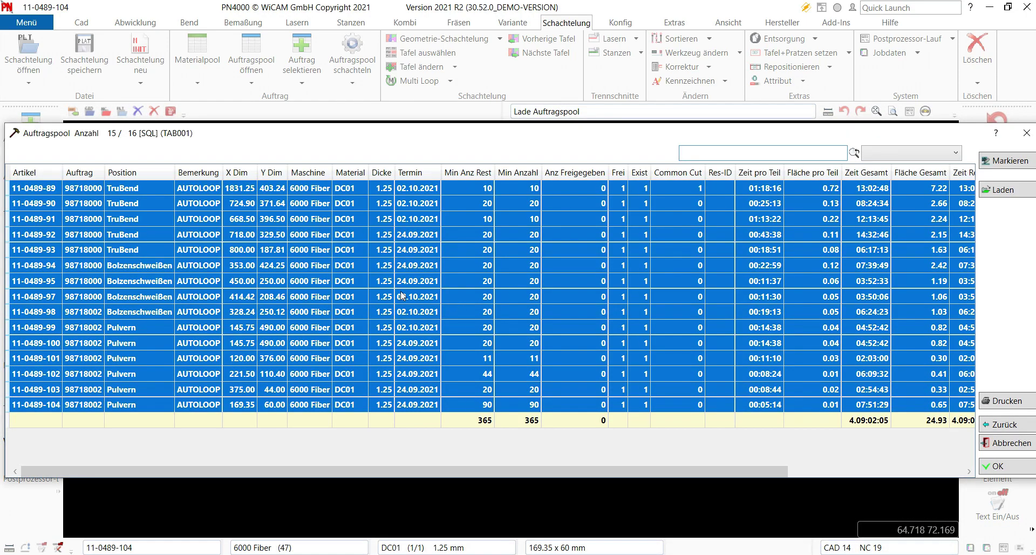
key(Return)
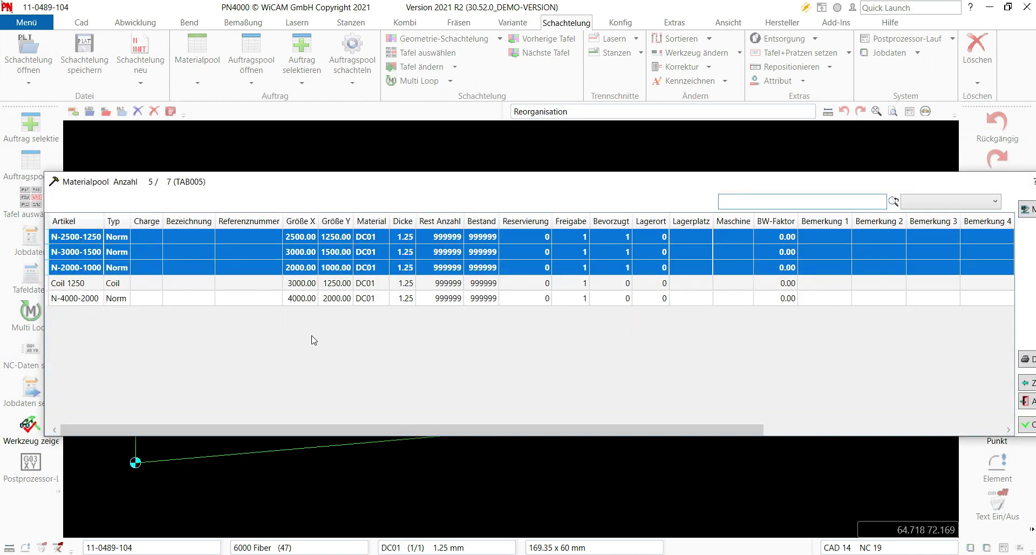
key(Return)
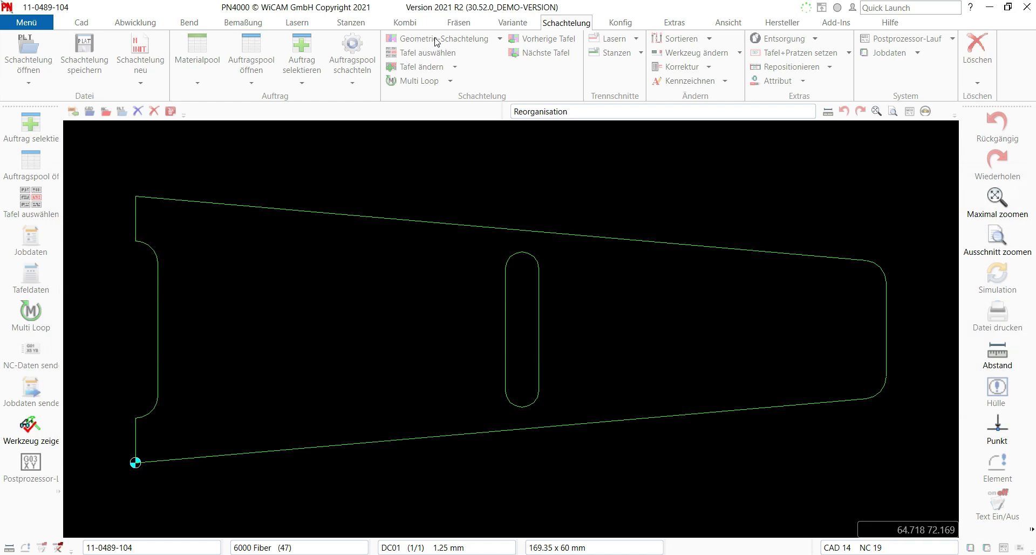
Nest job 9742 with Ermittle nur ein Format ticked to restrict it to a single sheet format.
click(436, 42)
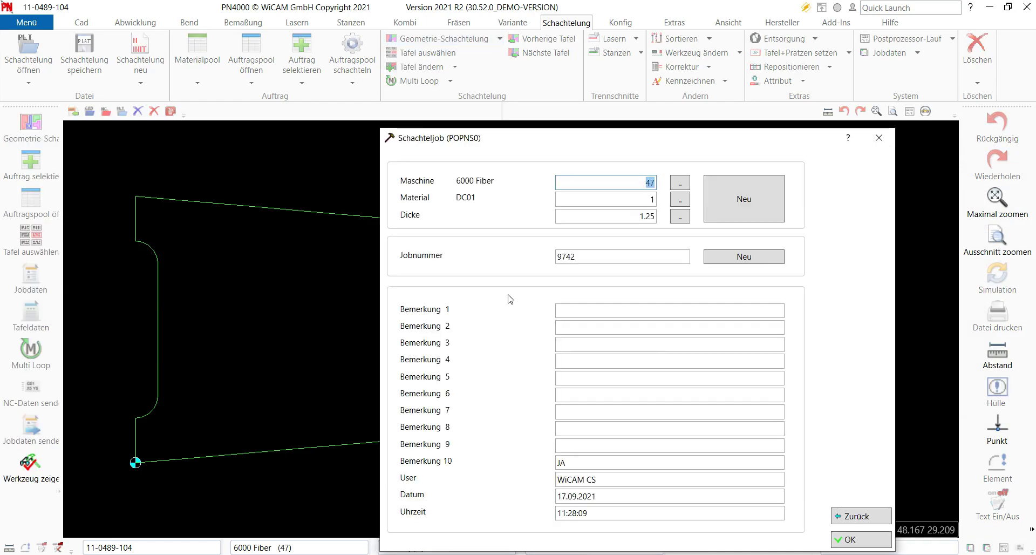
key(Return)
click(491, 355)
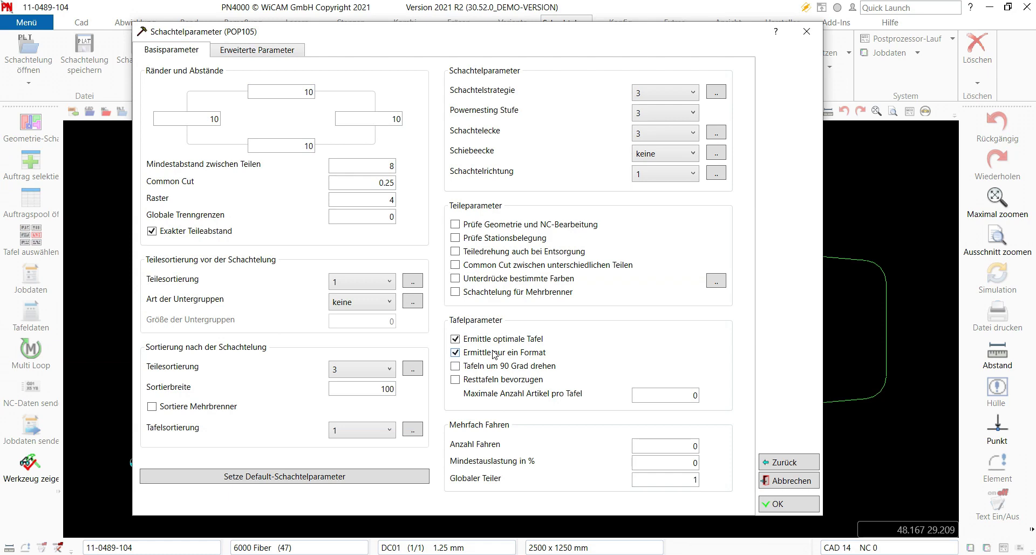
key(Return)
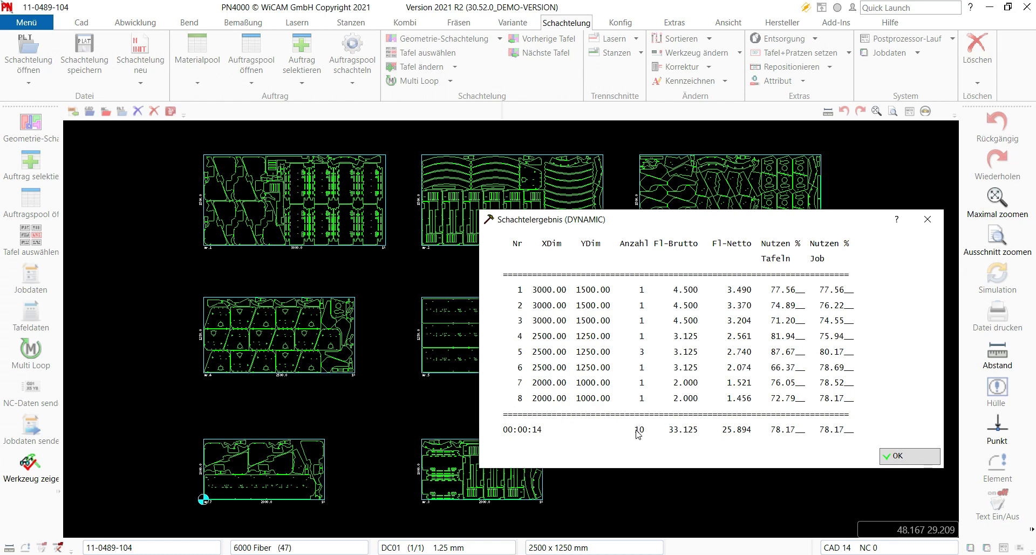
Move the Schachtelergebnis report aside and close it.
drag(647, 220, 551, 173)
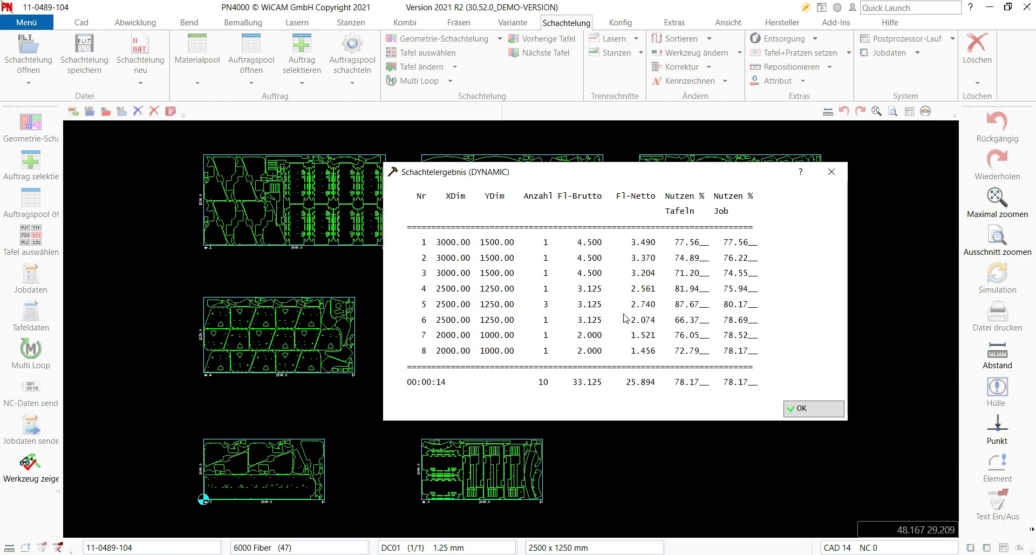
key(Return)
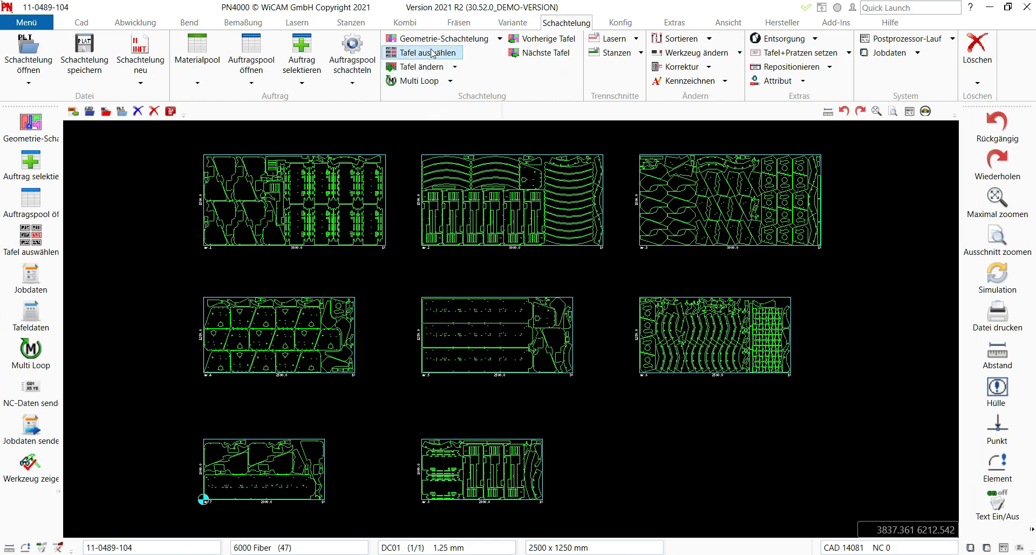
click(437, 38)
Re-nest, compare the 2500x1250 and 2000x1000 variants, and keep 3000x1500 (7 sheets, 77.97%).
key(Return)
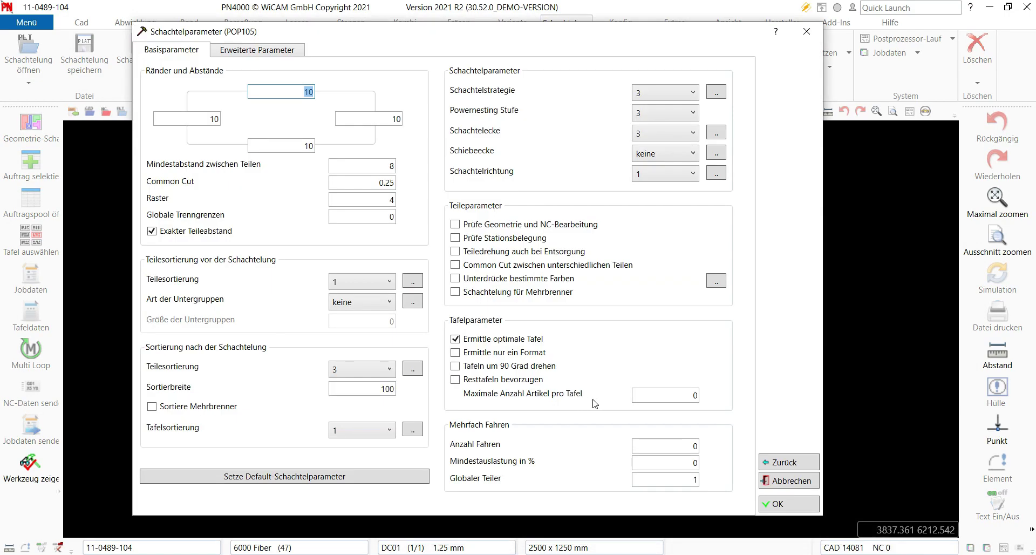
key(Return)
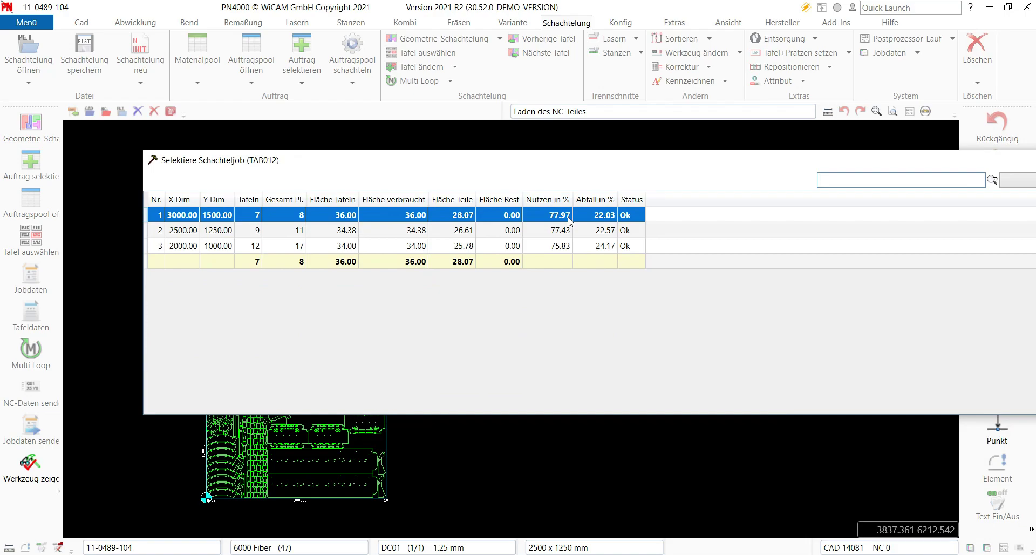
click(559, 232)
click(548, 248)
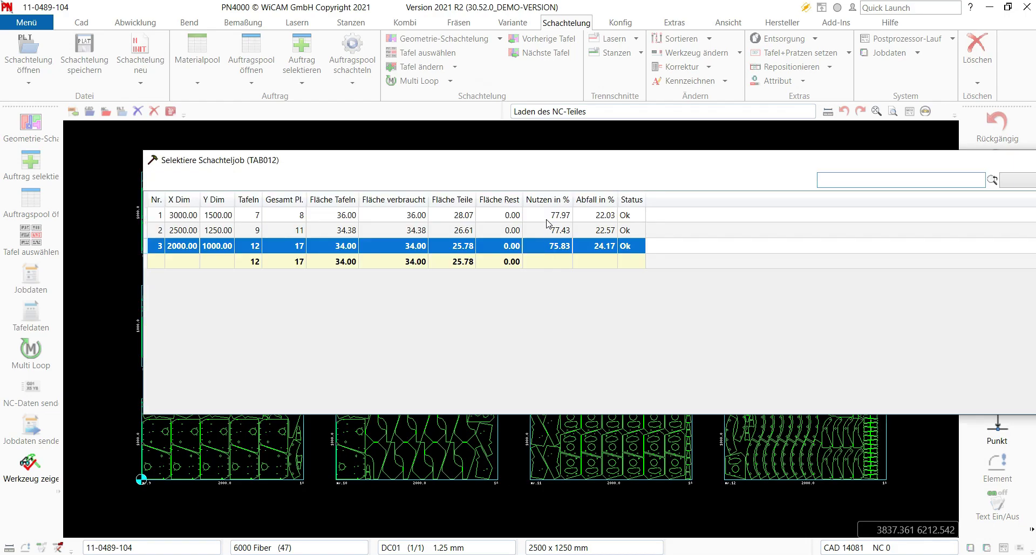
click(547, 216)
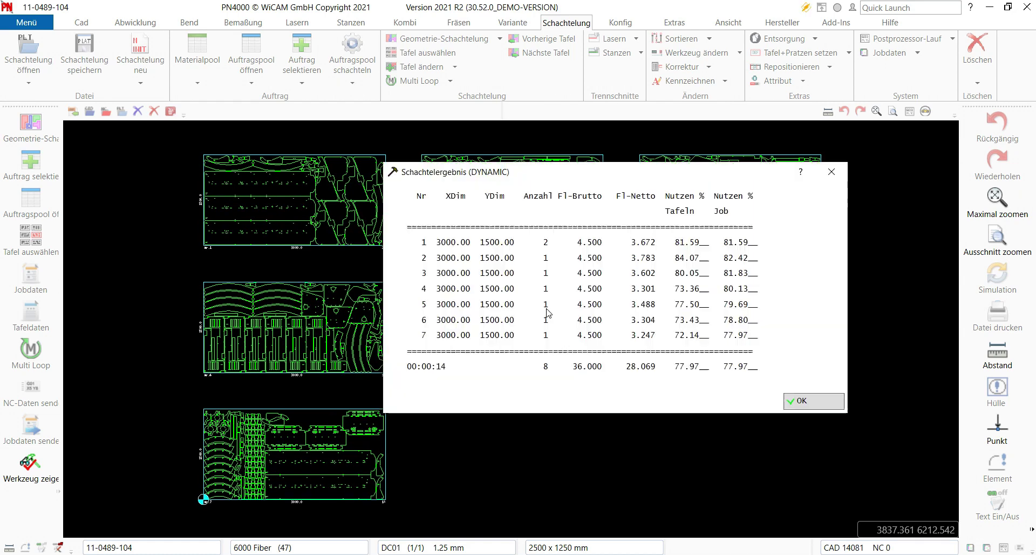
Close the nesting report and open the first 3000x1500 nested sheet, zooming in on its parts.
key(Return)
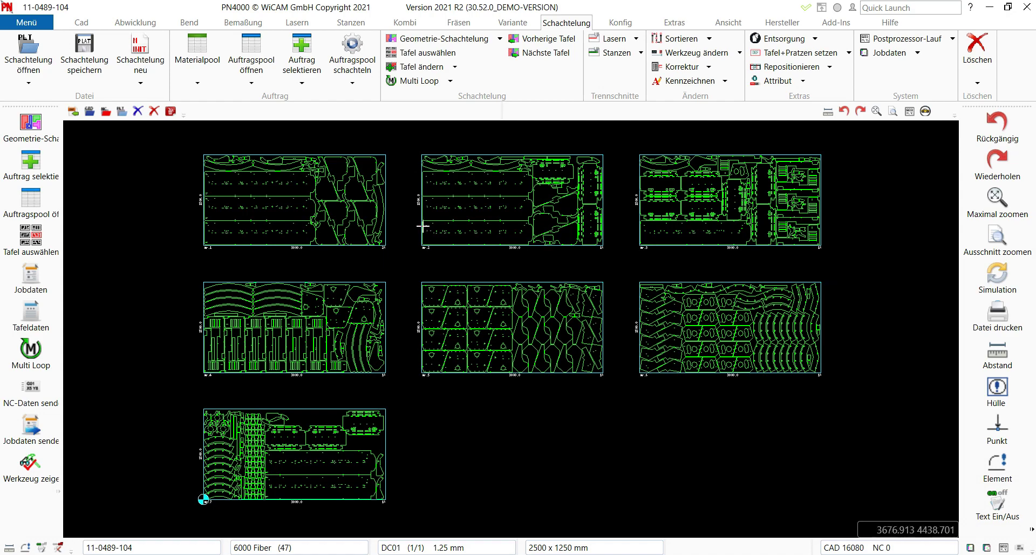
click(421, 52)
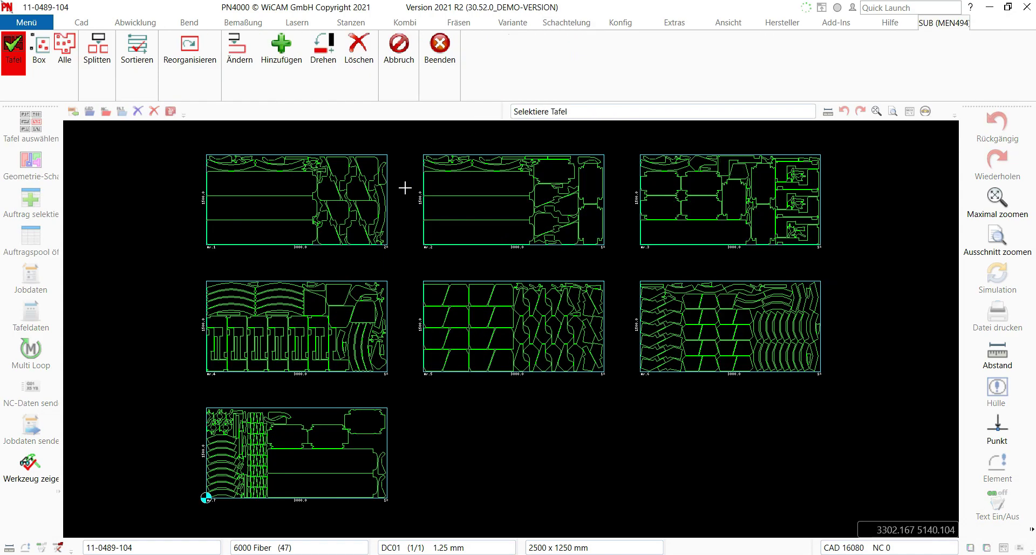
click(400, 188)
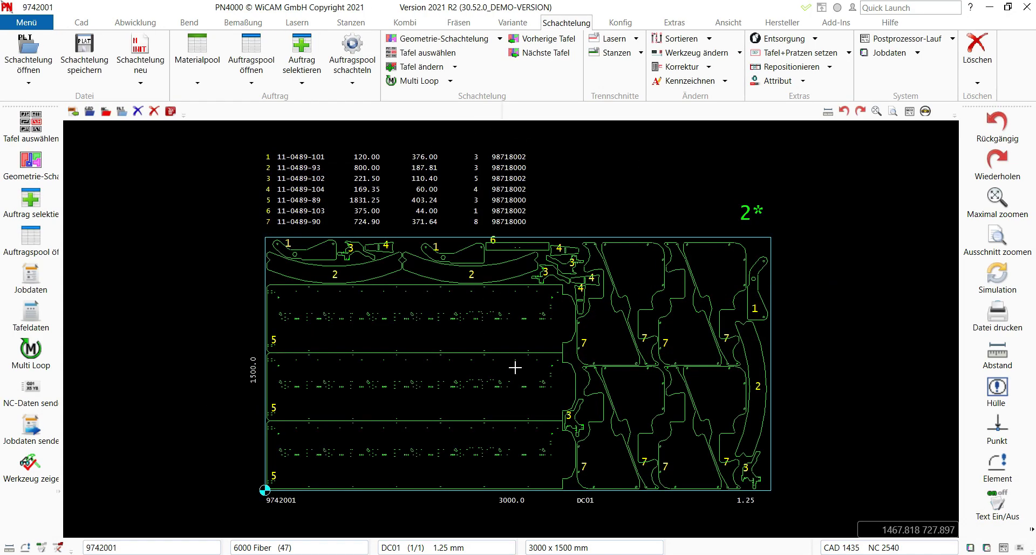
scroll(606, 342, up, 3)
scroll(609, 336, up, 3)
scroll(606, 335, up, 2)
scroll(536, 256, up, 2)
scroll(425, 213, up, 2)
scroll(552, 233, up, 1)
scroll(518, 284, down, 2)
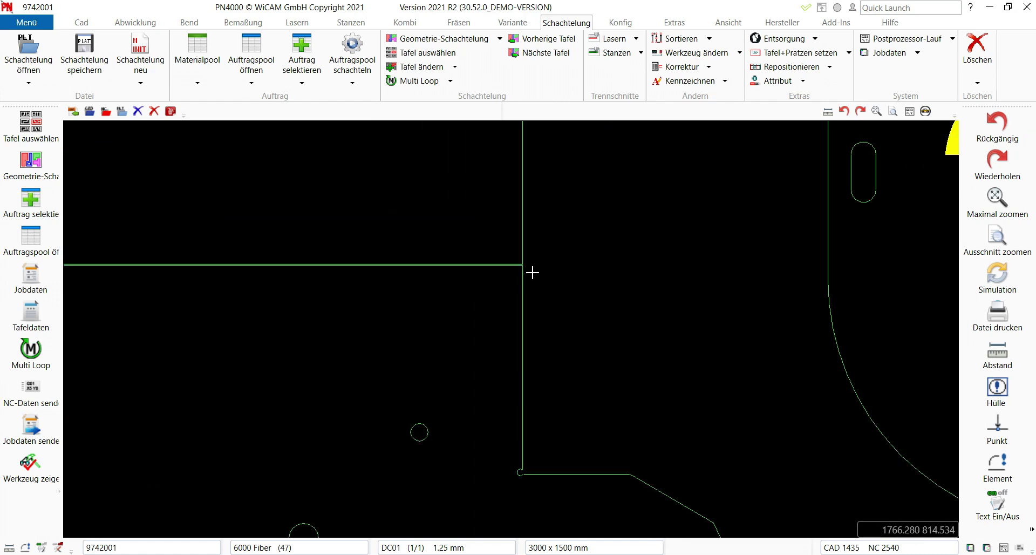
scroll(534, 272, down, 2)
Apply common-cut laser processing to the sheet and zoom out to show the whole sheet 9742001.
click(638, 37)
click(626, 71)
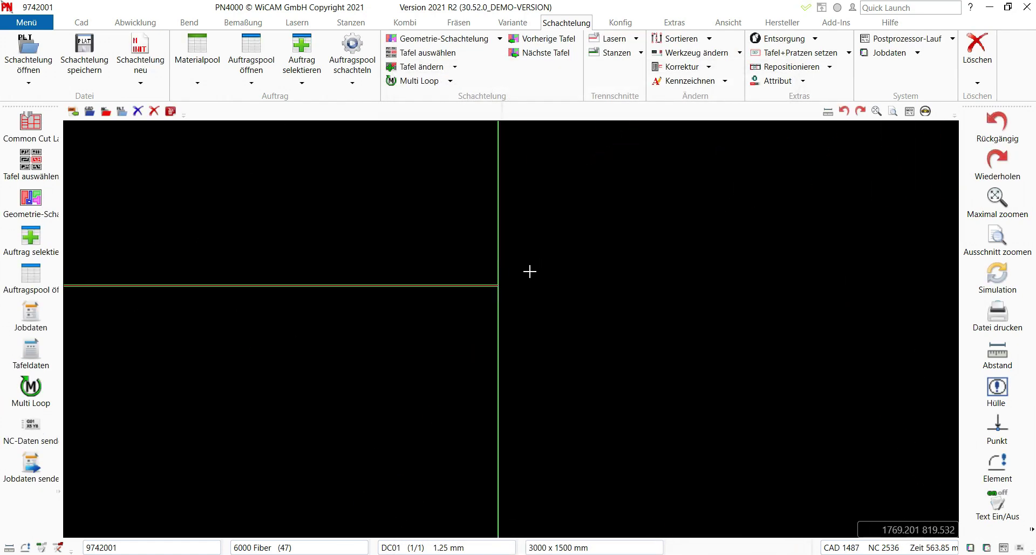
scroll(469, 280, up, 2)
scroll(614, 307, up, 1)
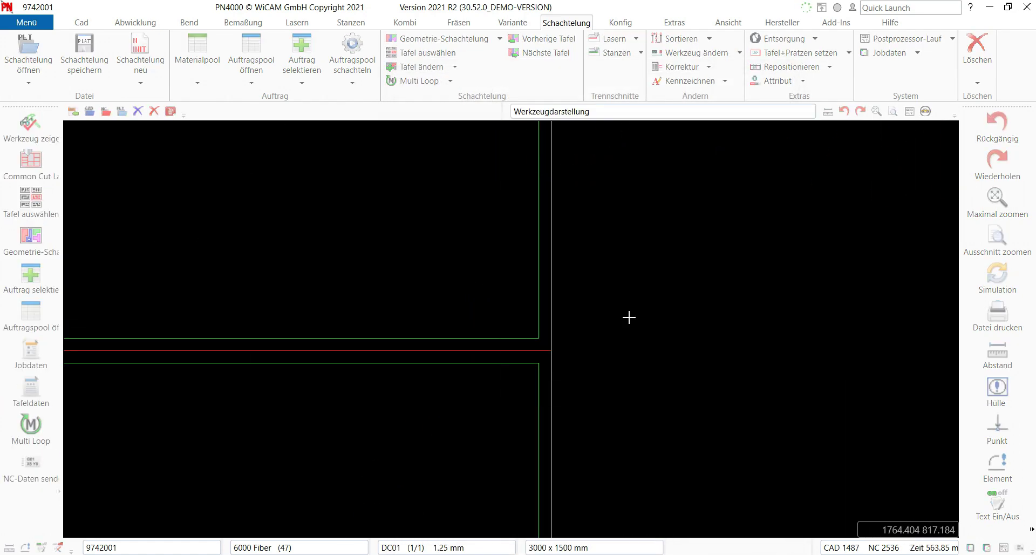
right_click(666, 308)
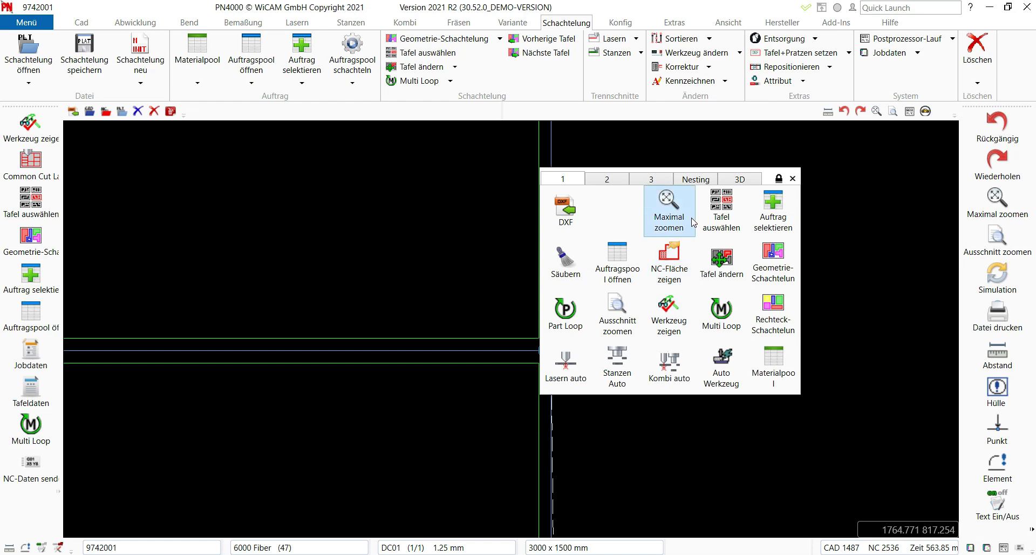
click(596, 216)
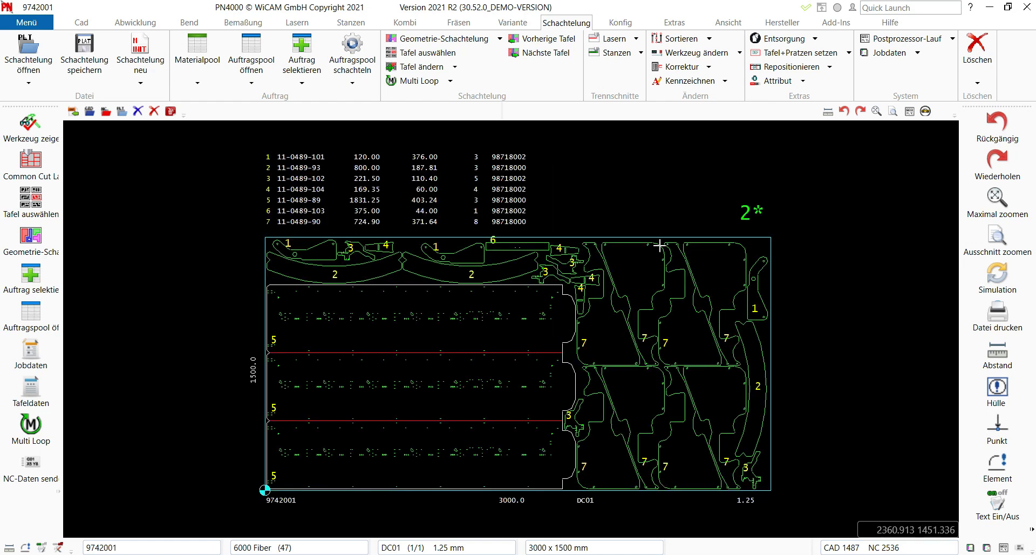
click(430, 82)
Confirm all seven sheets and run the 'Ausgabe ohne Drucken' loop to release them.
key(Return)
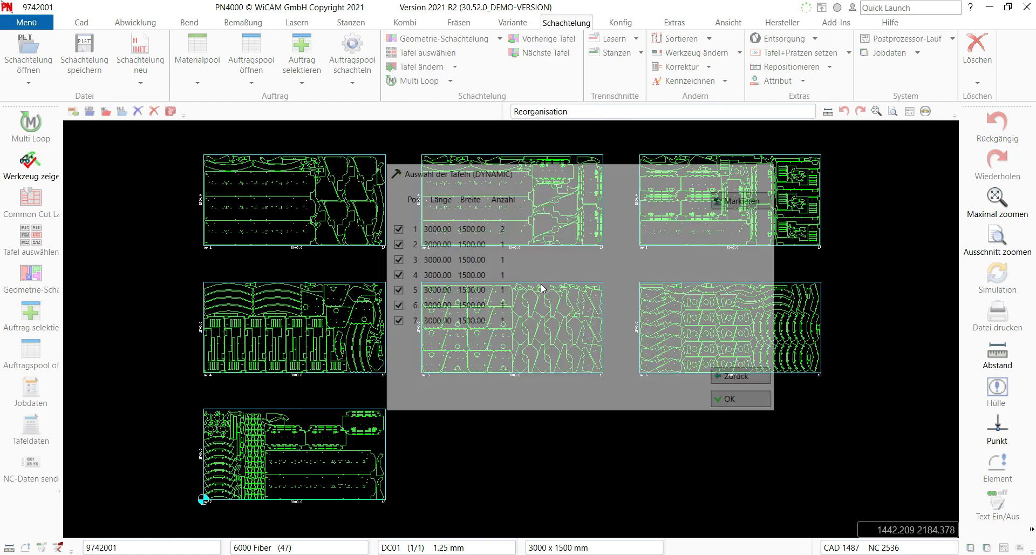
double_click(502, 284)
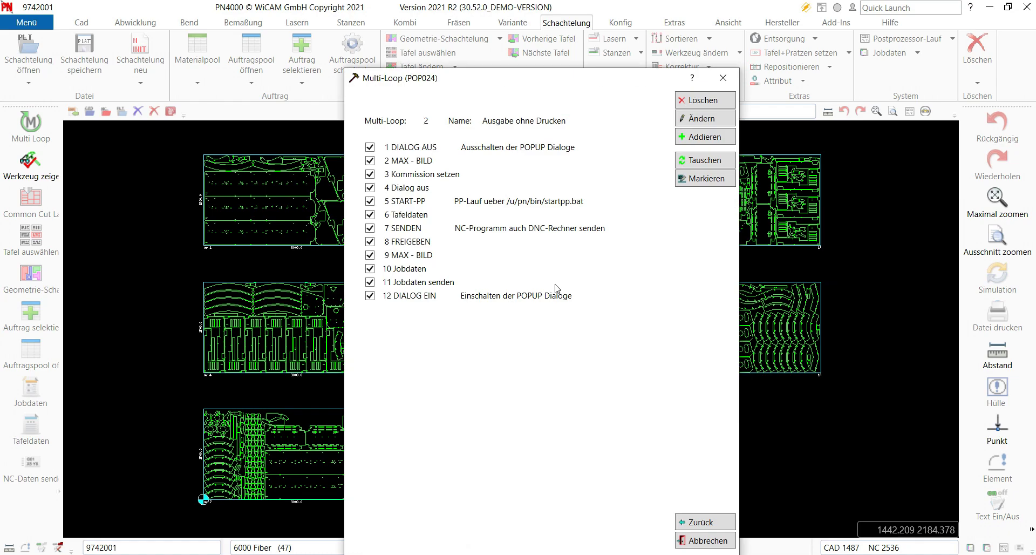
key(Return)
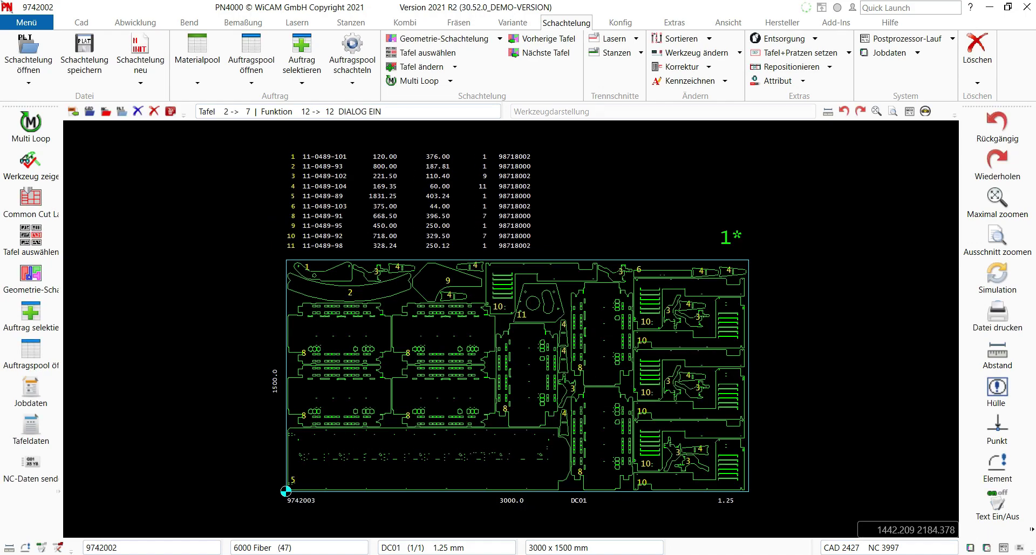
scroll(431, 281, up, 4)
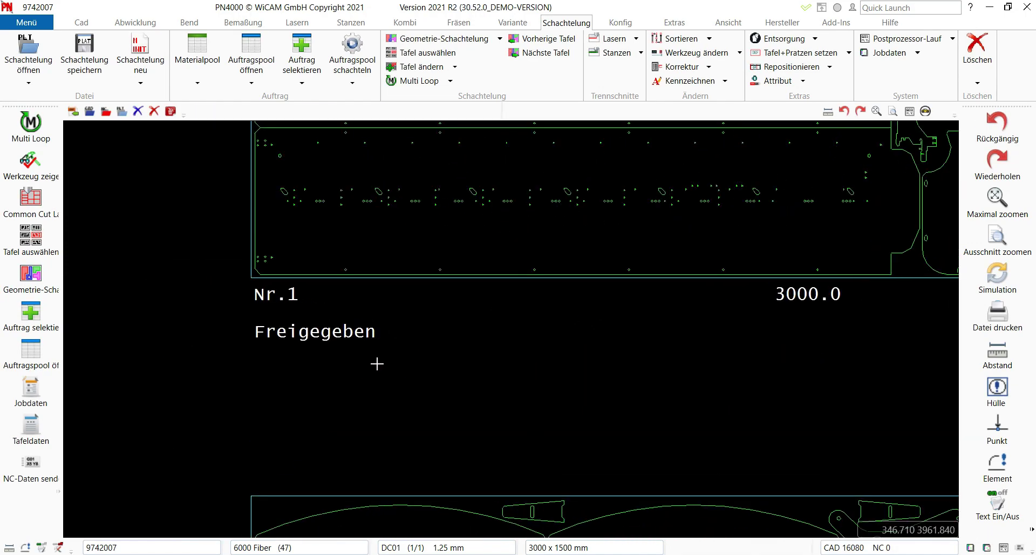
scroll(378, 363, down, 4)
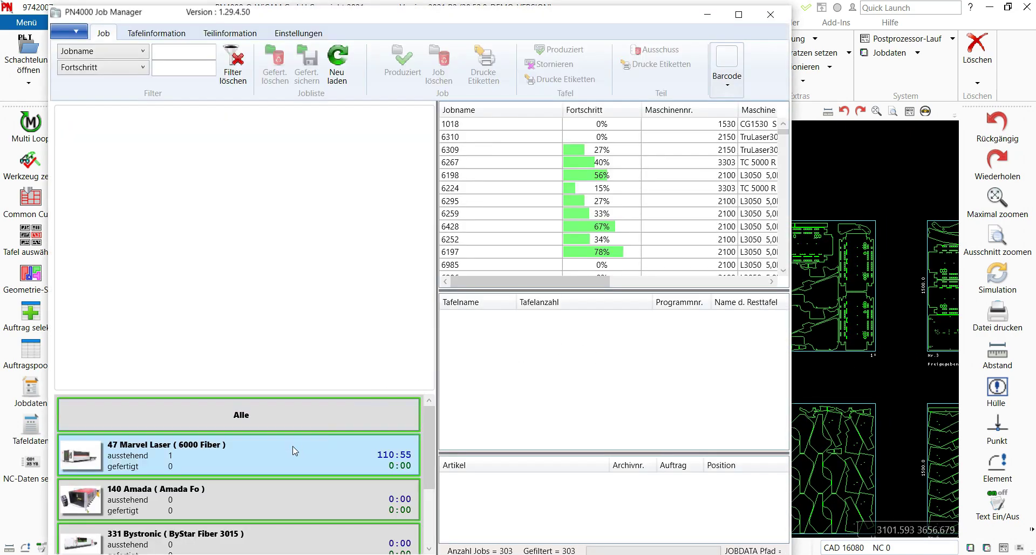
Filter to the 6000 Fiber laser, open job 9742 and preview its sheets 9742001 to 9742007.
click(235, 454)
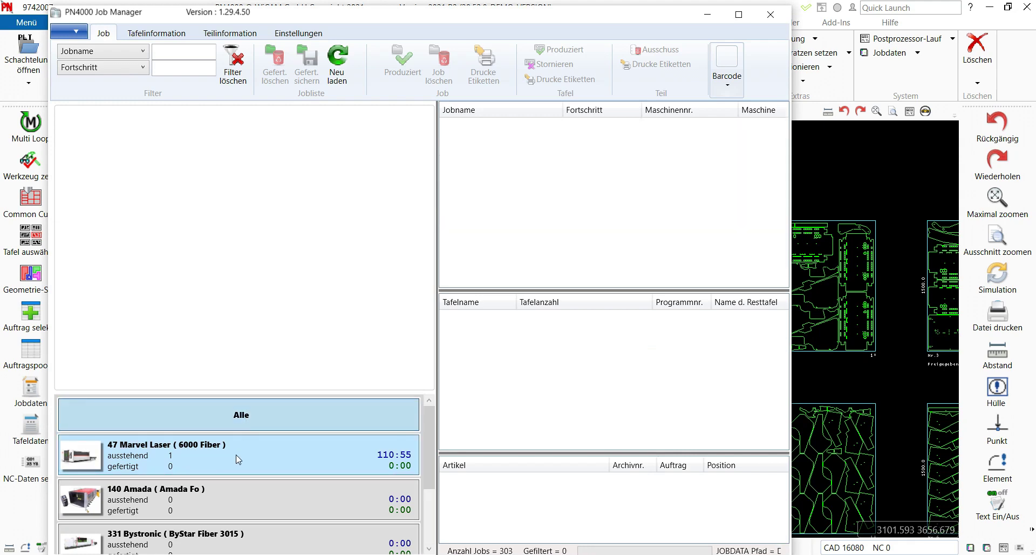
click(466, 125)
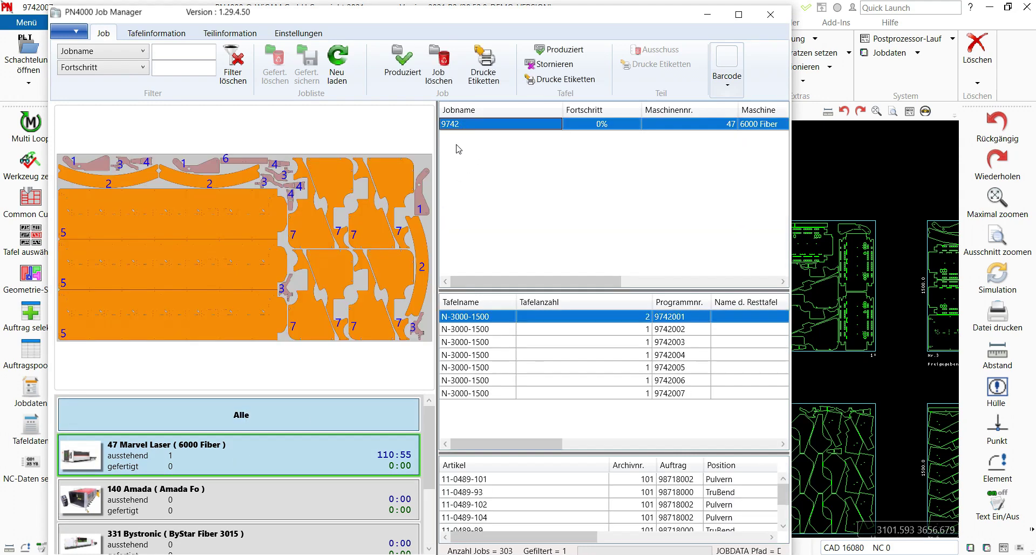
click(491, 330)
click(477, 346)
click(478, 368)
click(474, 381)
click(471, 394)
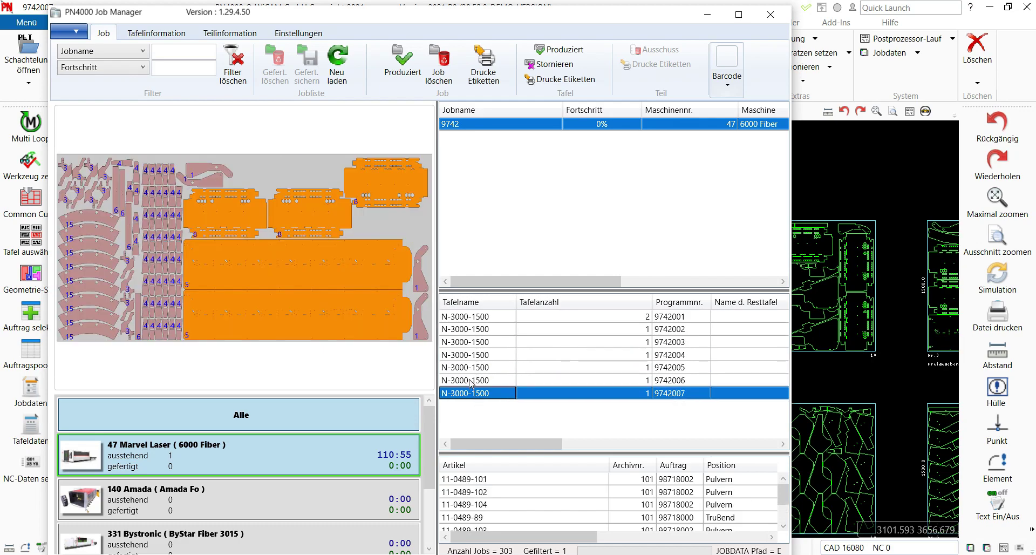
click(475, 380)
click(480, 368)
click(483, 354)
click(739, 15)
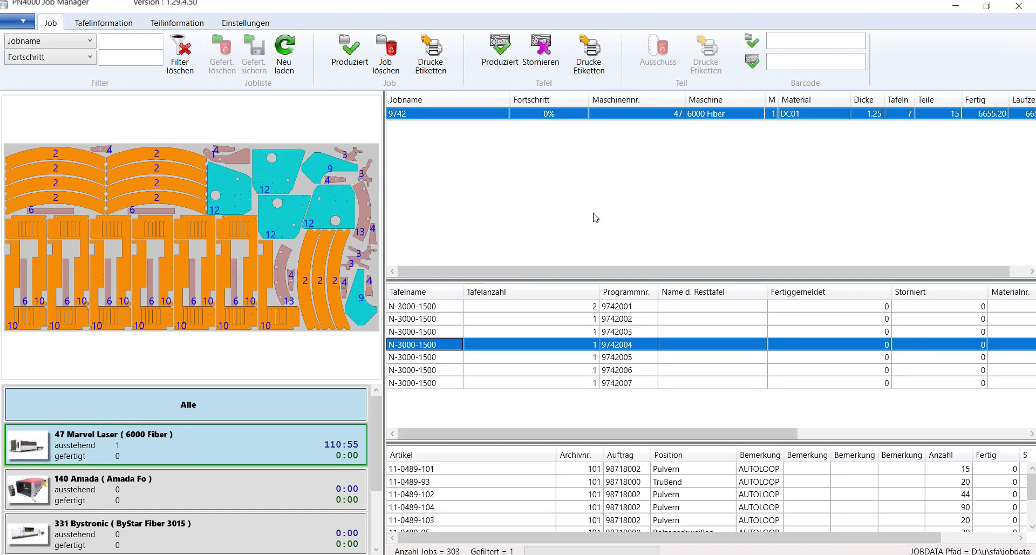
Check the actions for job 9742, then preview sheets 9742001 and 9742002.
right_click(404, 114)
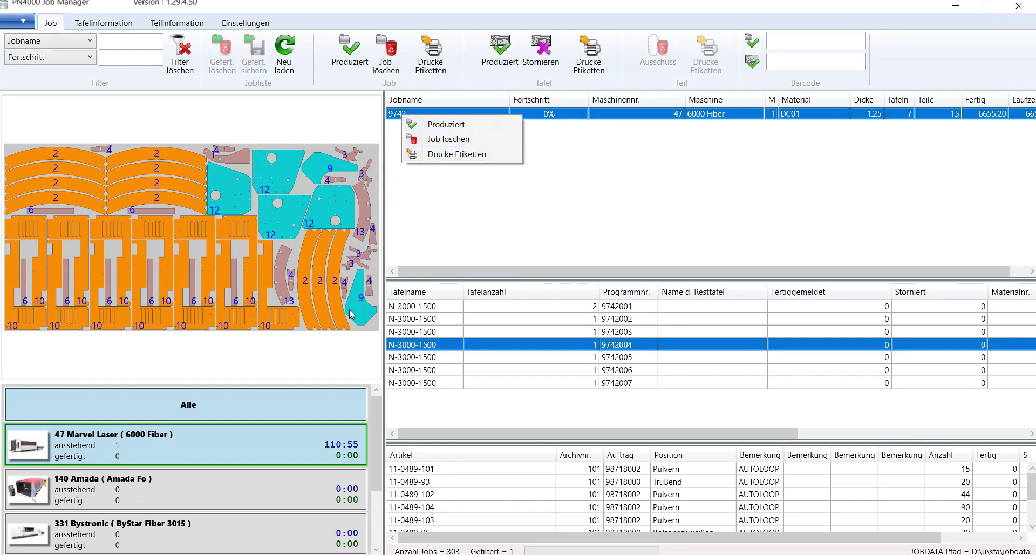
click(426, 335)
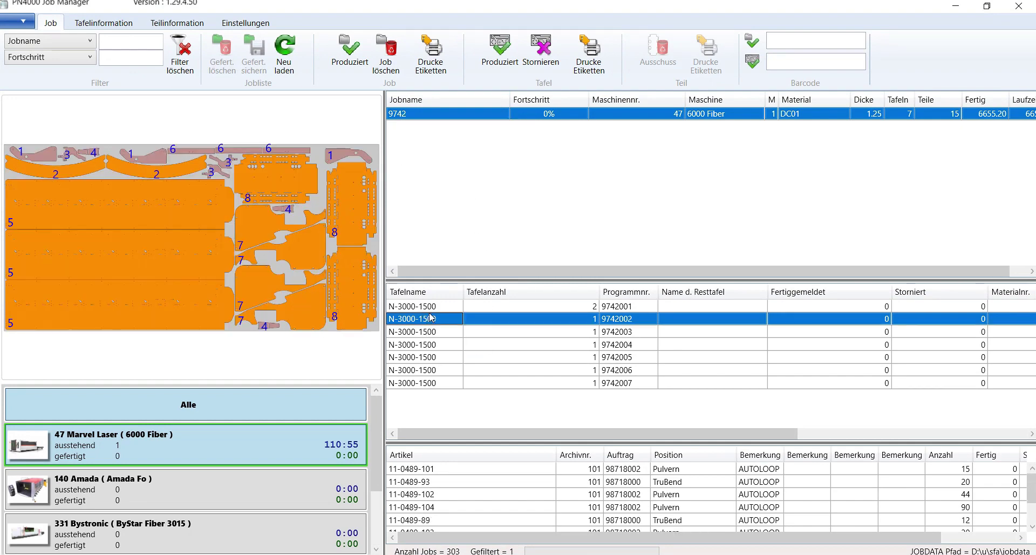
click(430, 306)
click(428, 320)
click(684, 469)
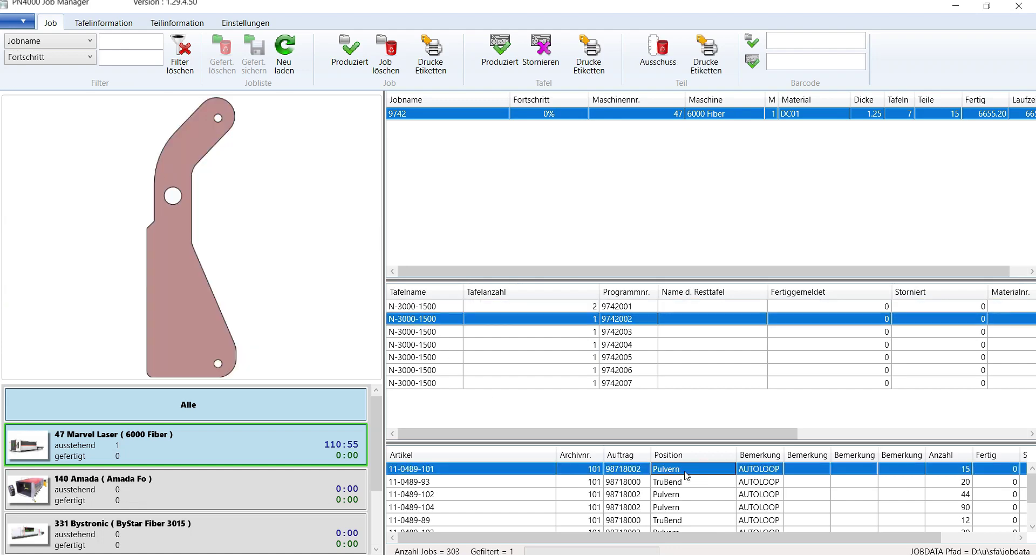
Preview parts 11-0489-101, -102 and -104, sort the parts list by Position, then preview -89, -90 and -91.
click(684, 482)
click(673, 472)
click(672, 494)
click(673, 507)
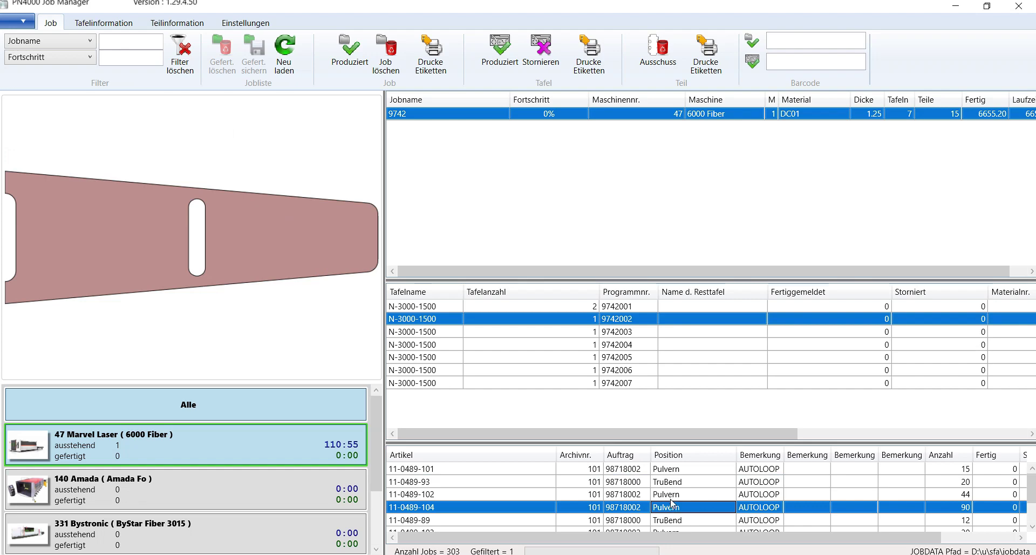
click(677, 456)
scroll(696, 507, down, 1)
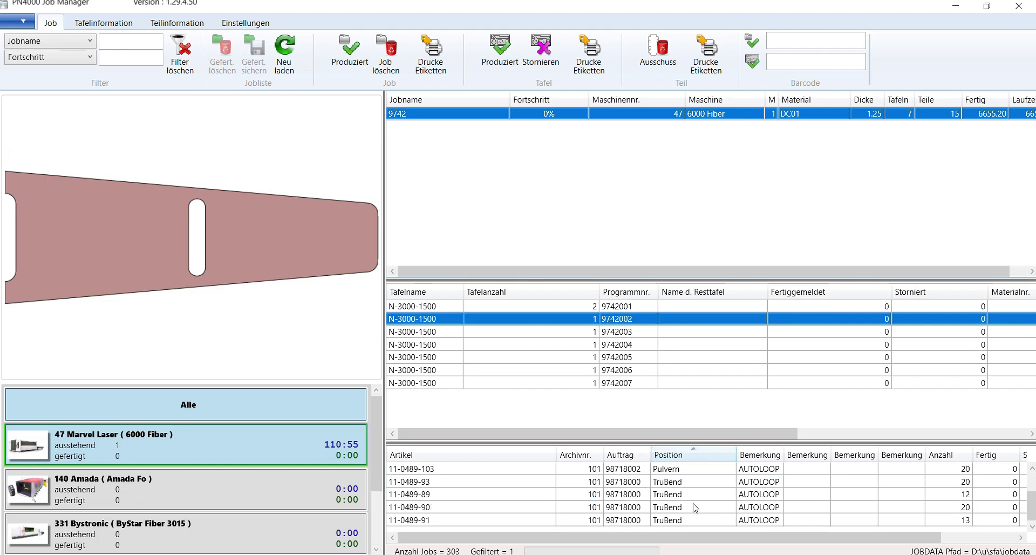
click(675, 496)
click(676, 507)
click(669, 519)
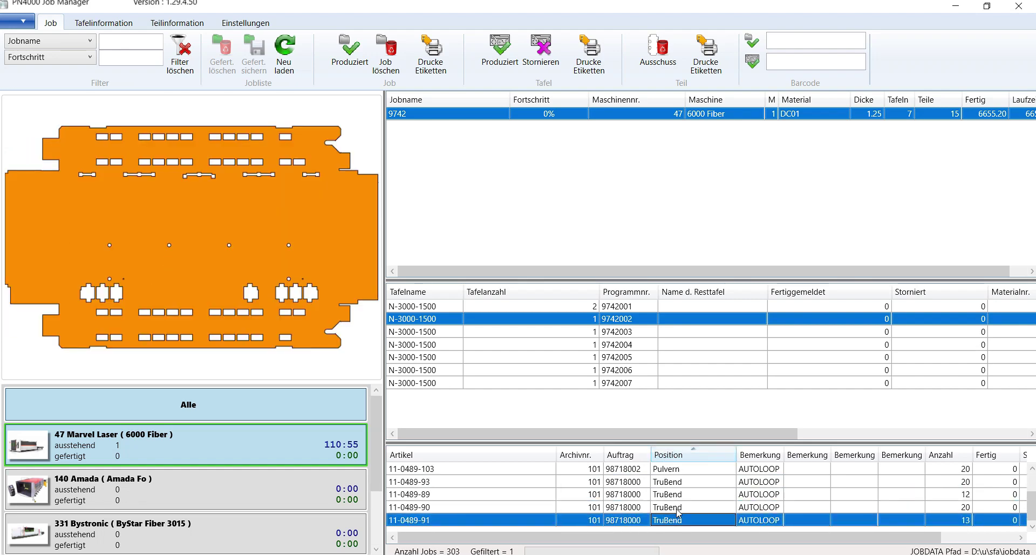
scroll(696, 493, up, 1)
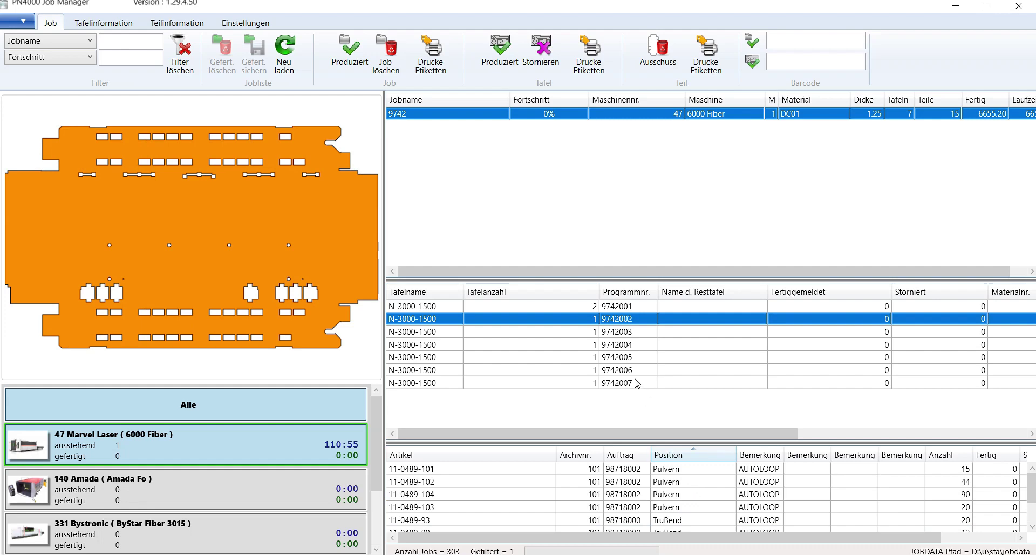
Preview the layouts of sheets 9742007, 9742003 (with two of its parts) and 9742004.
click(636, 383)
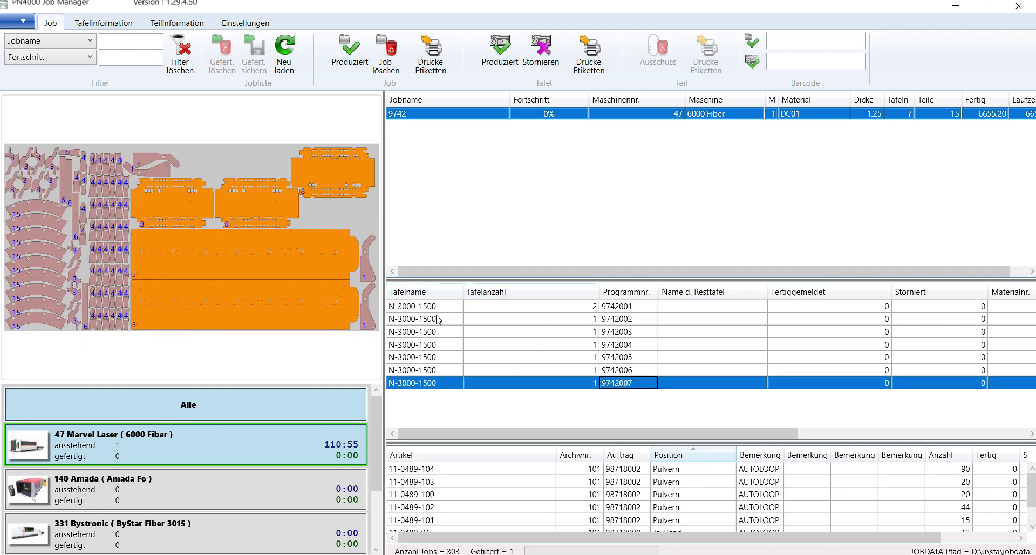
click(438, 332)
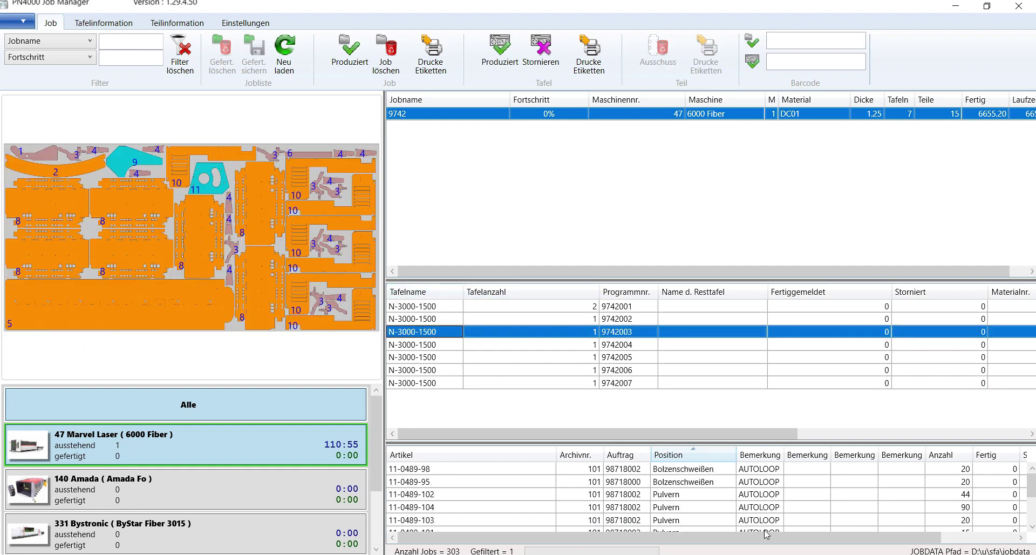
click(684, 482)
click(681, 469)
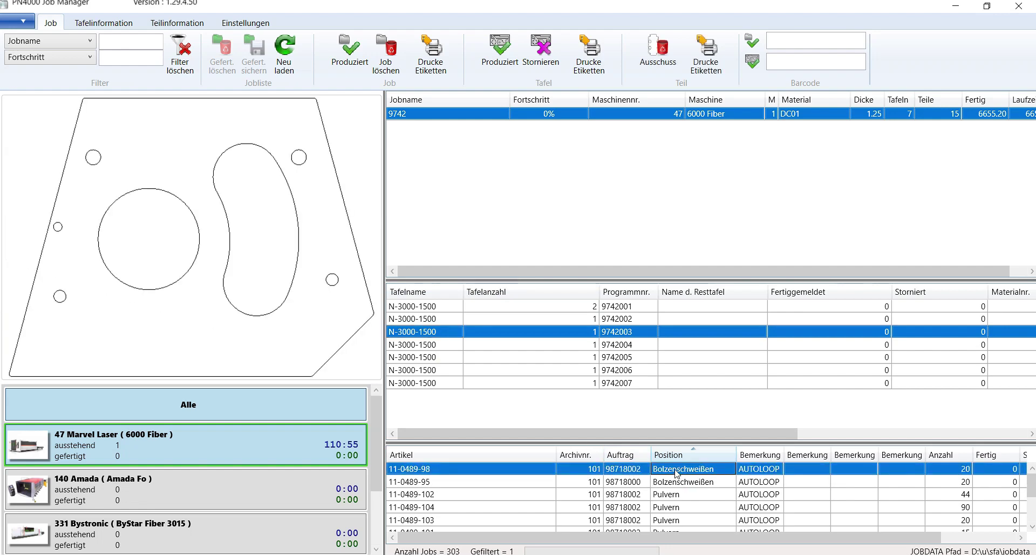
click(567, 344)
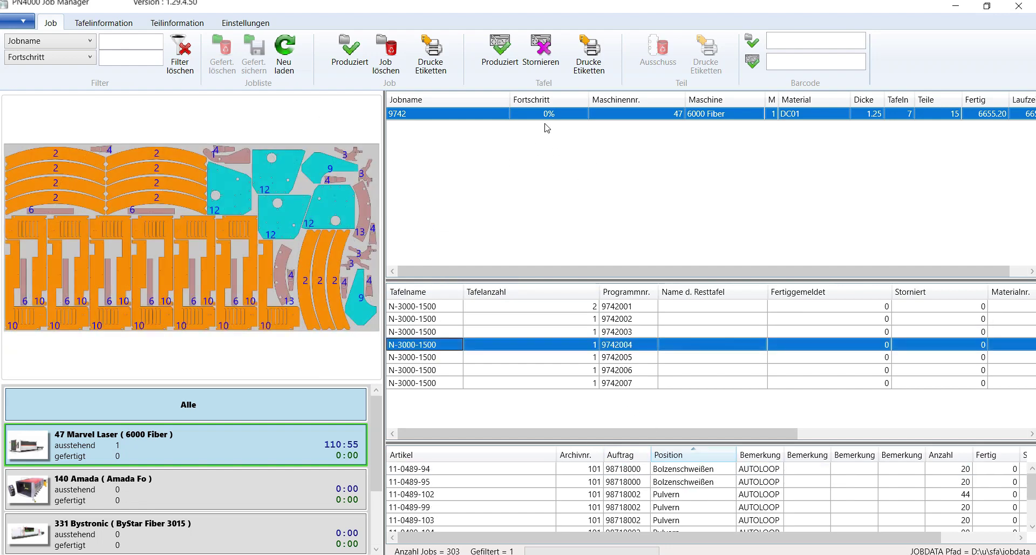
Report sheet 9742001 as produced for 2 of 2 copies in the Tafelproduktion dialog.
right_click(490, 306)
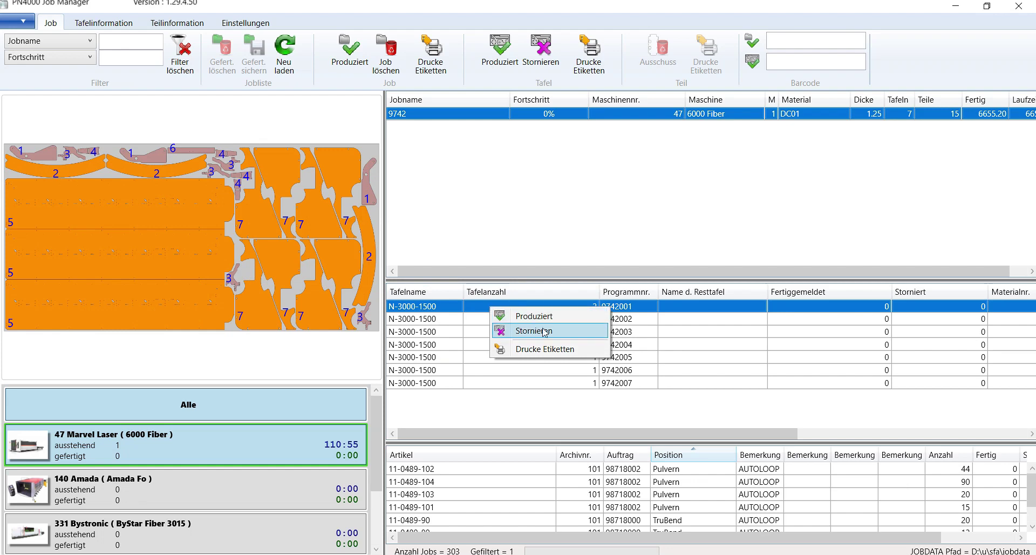
click(532, 316)
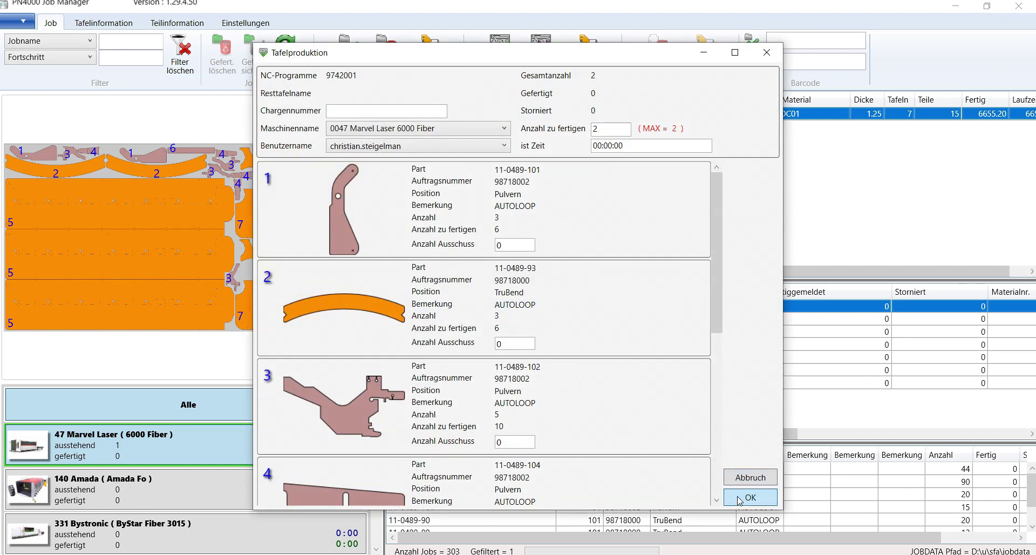
click(739, 498)
mouse_move(532, 114)
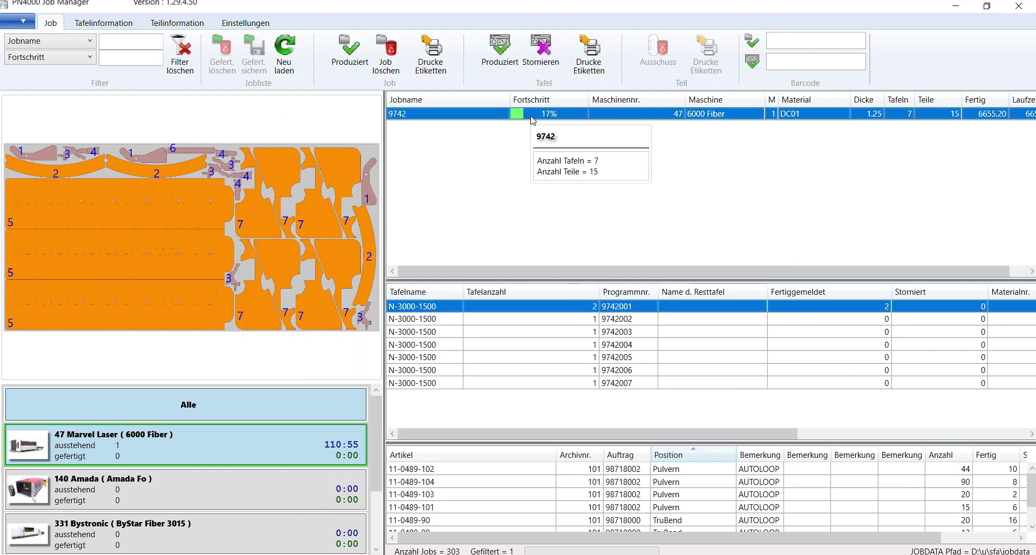